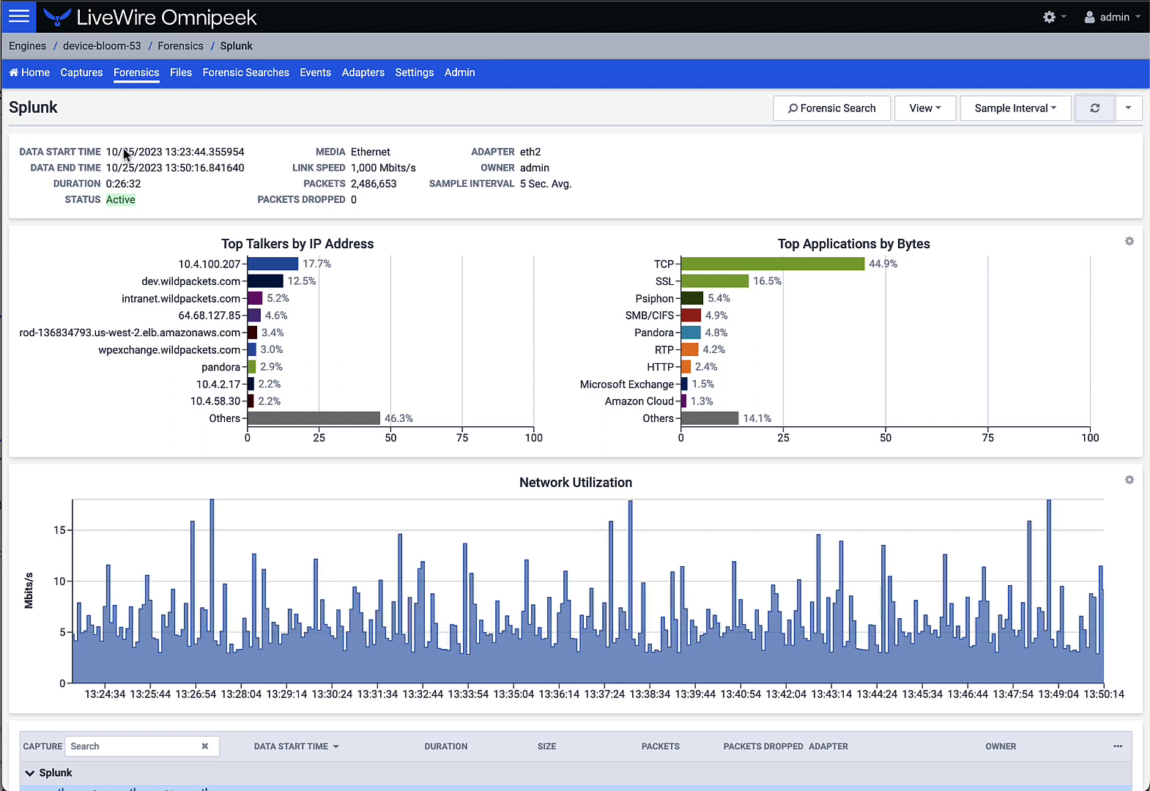
Select the period from 13:26:04 to 13:27:29 in the Network Utilization graph and open a forensic search for it
{"action": "mouse_move", "coordinate": [205, 592]}
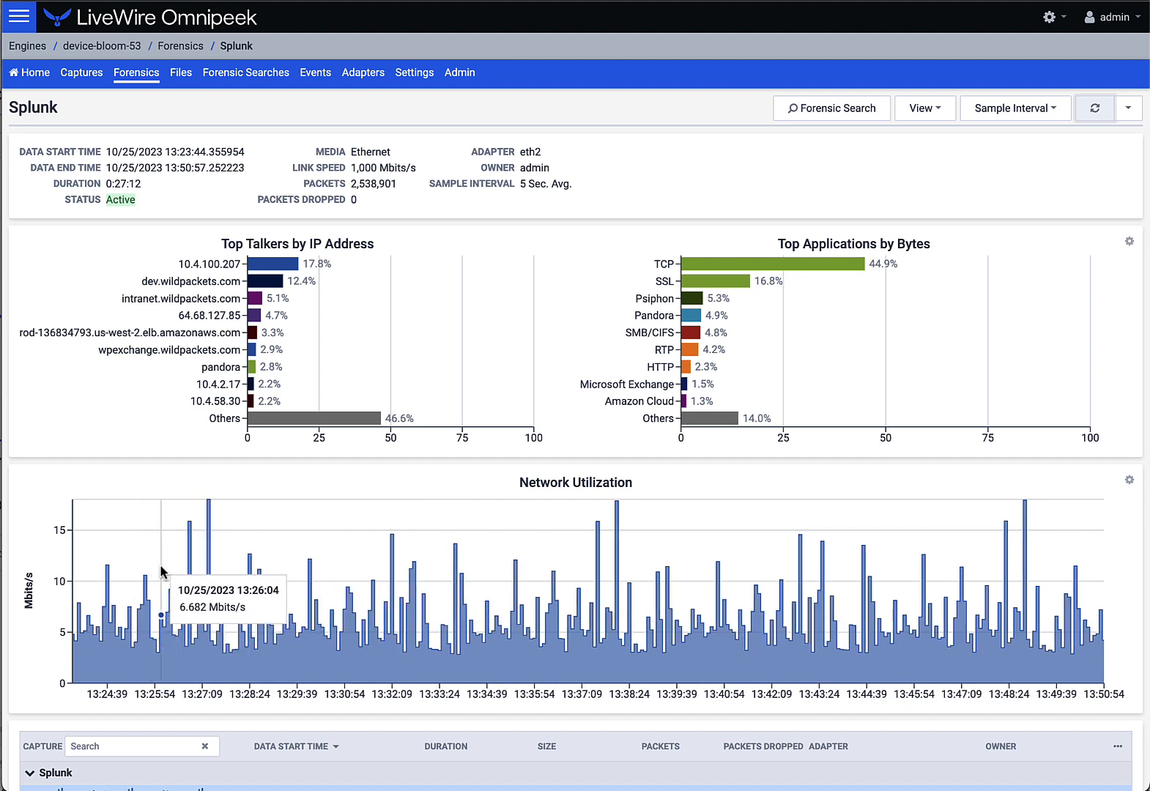
{"action": "left_click_drag", "start_coordinate": [161, 571], "coordinate": [210, 569]}
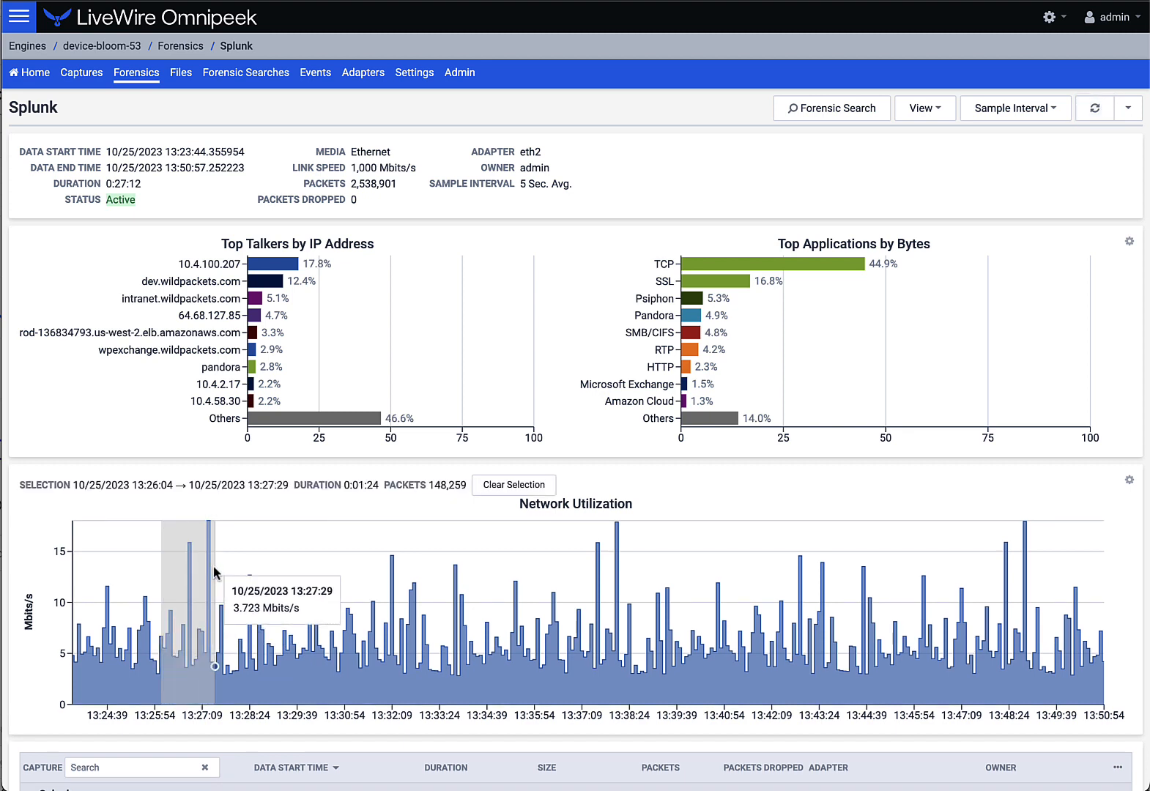
{"action": "left_click", "coordinate": [859, 111]}
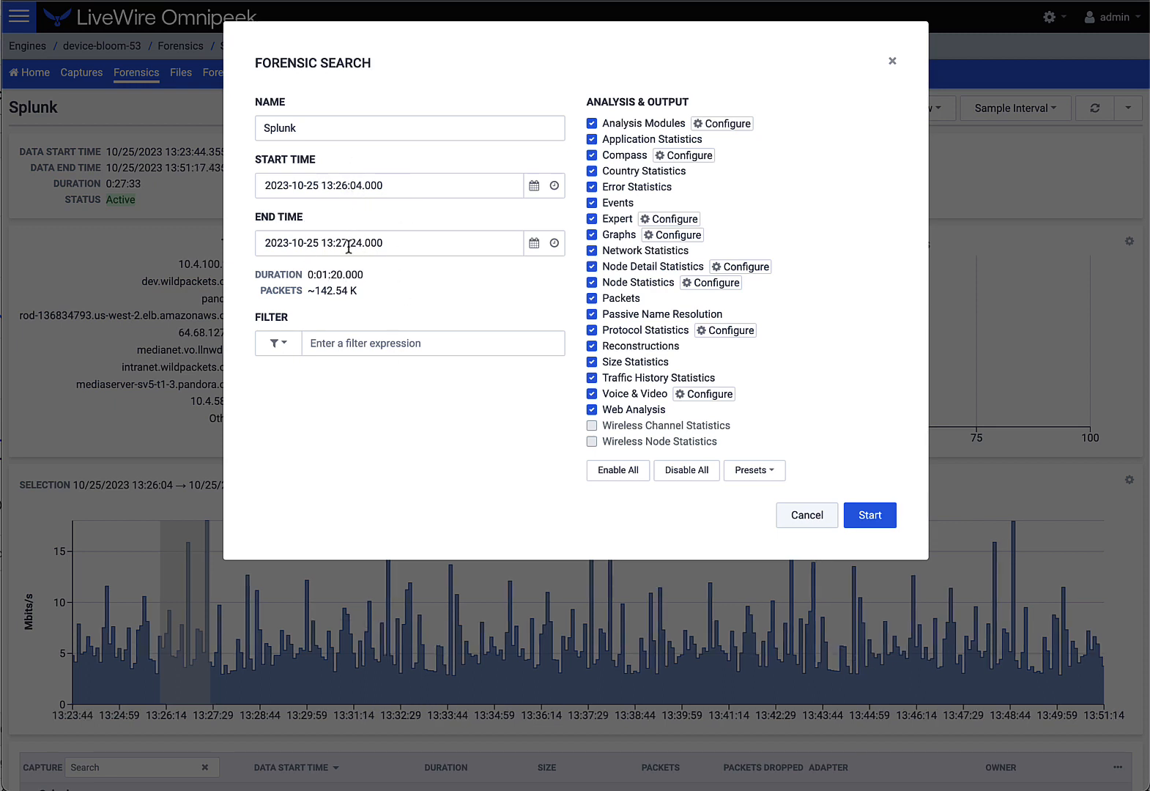
{"action": "left_click", "coordinate": [320, 340]}
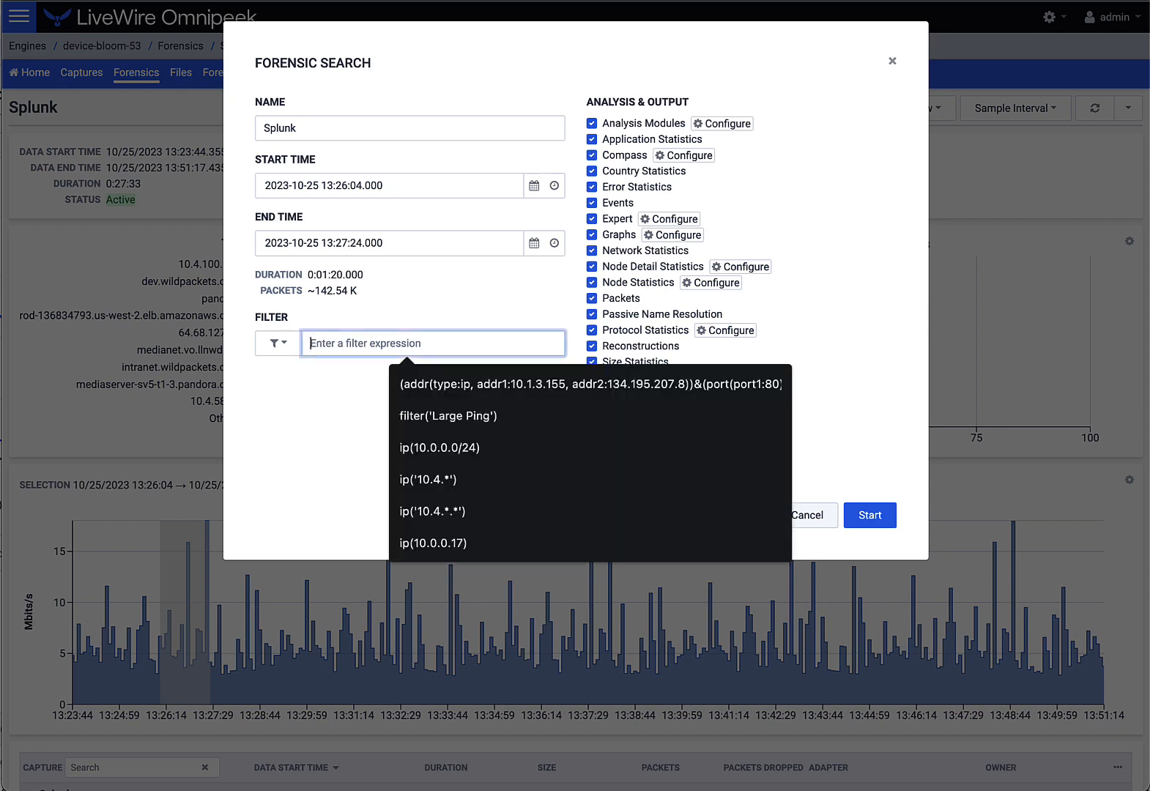
{"action": "type", "text": "ip"}
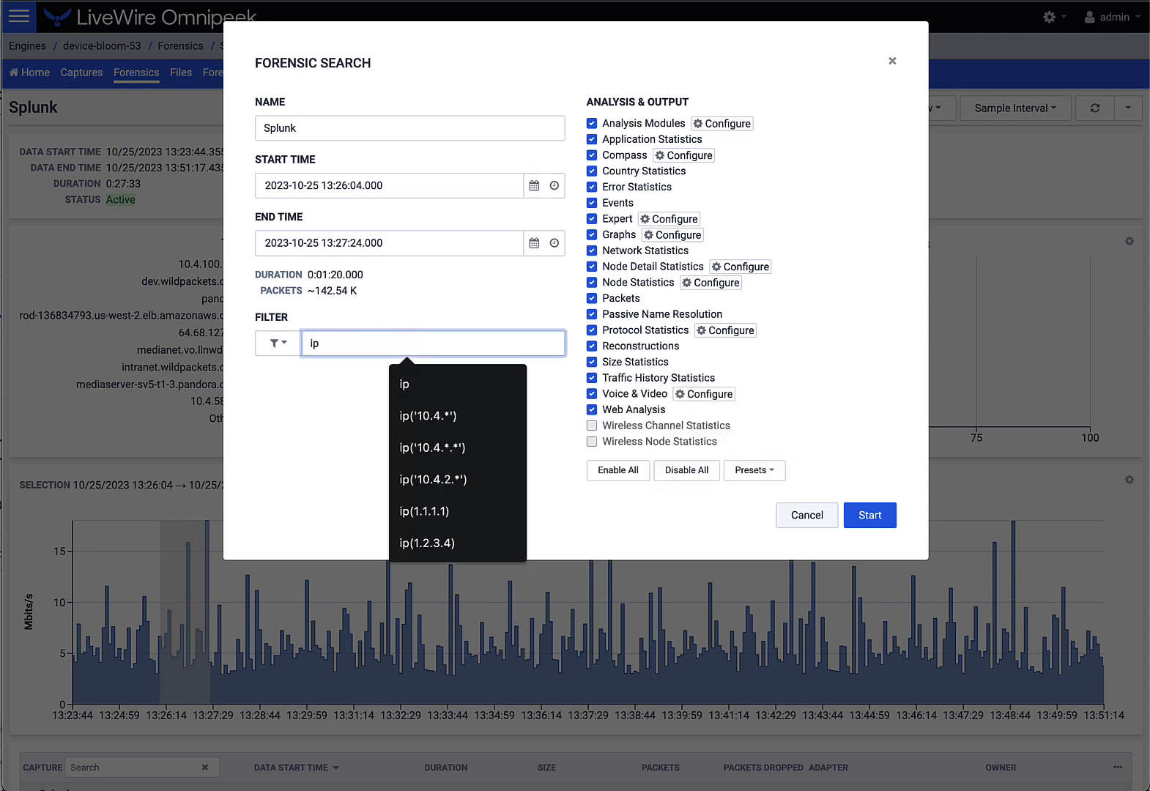
{"action": "type", "text": "("}
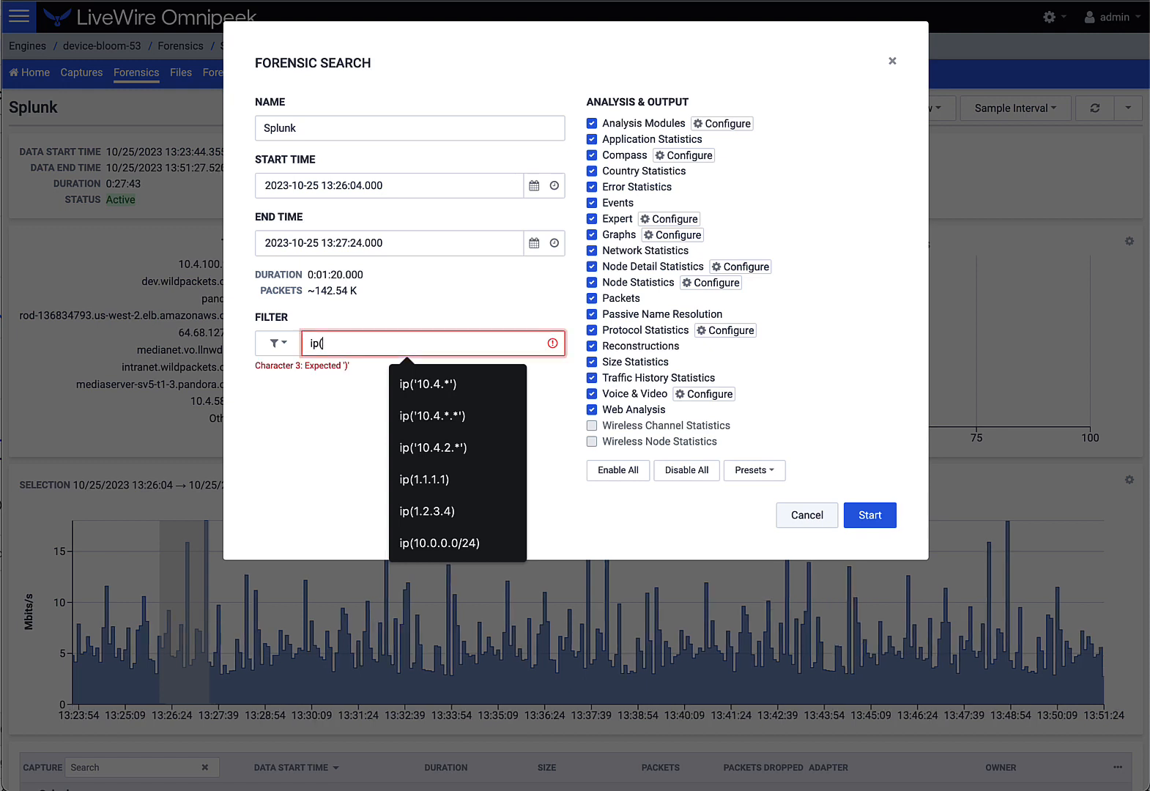
{"action": "key", "text": "BackSpace"}
{"action": "key", "text": "BackSpace"}
{"action": "key", "text": "BackSpace"}
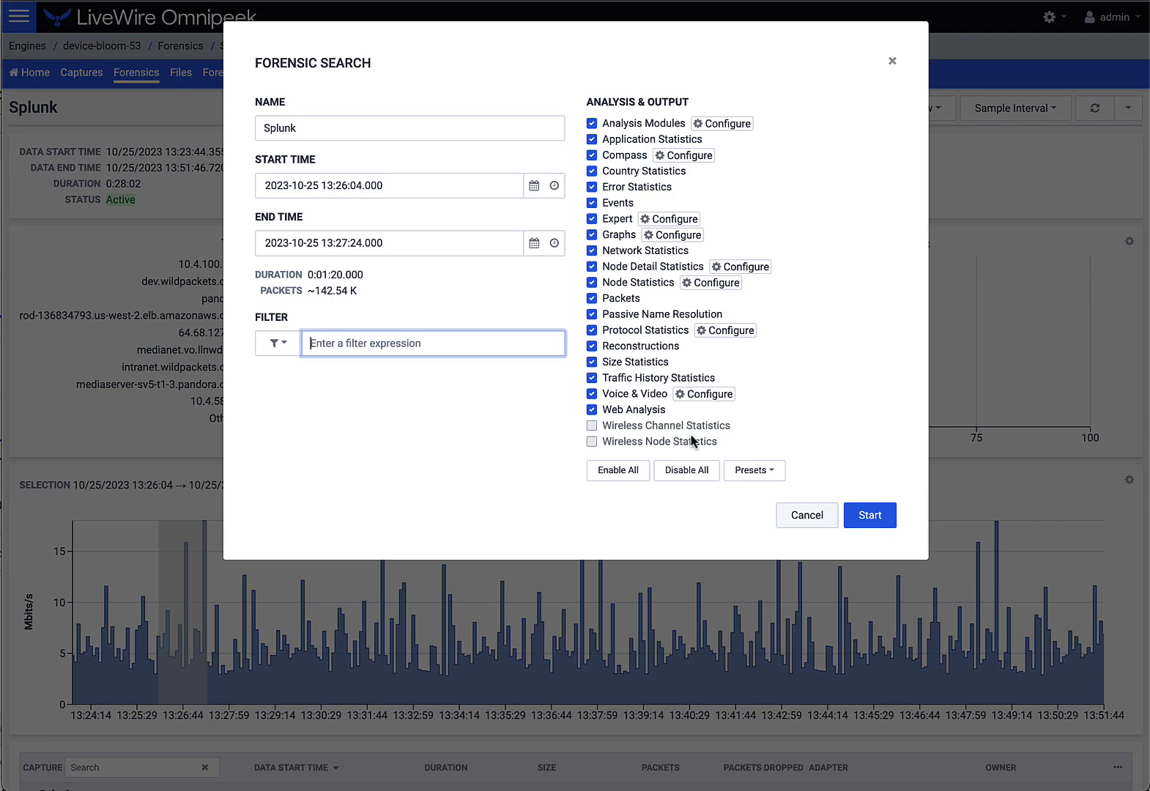
Start the unfiltered forensic search with the enabled analysis options and view its Expert event summary
{"action": "left_click", "coordinate": [872, 520]}
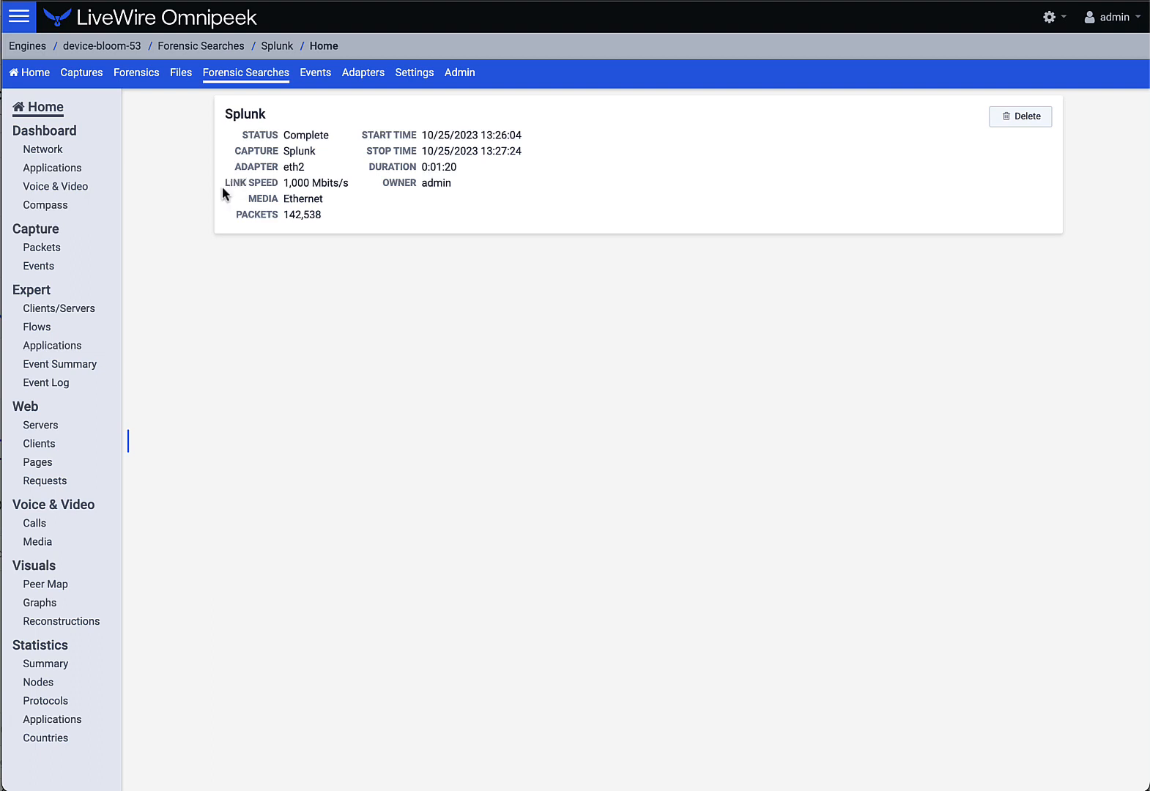
{"action": "left_click", "coordinate": [41, 372]}
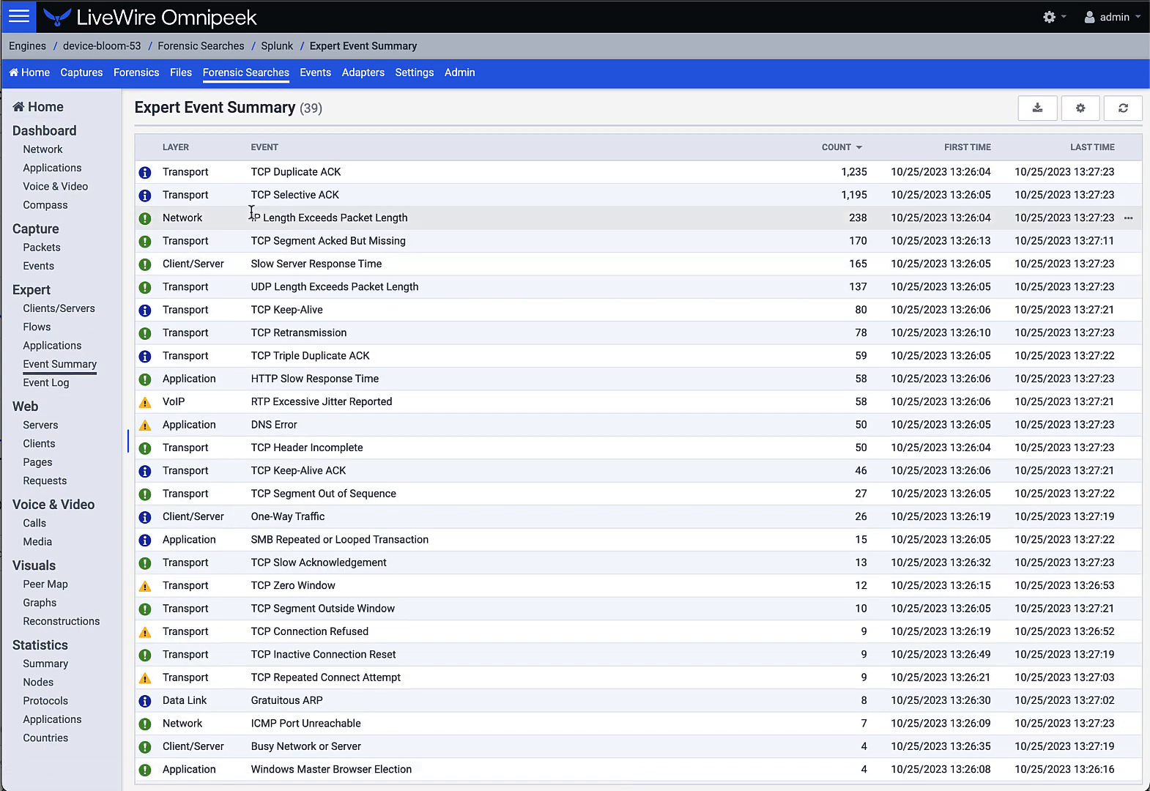
{"action": "left_click_drag", "start_coordinate": [315, 110], "coordinate": [304, 112]}
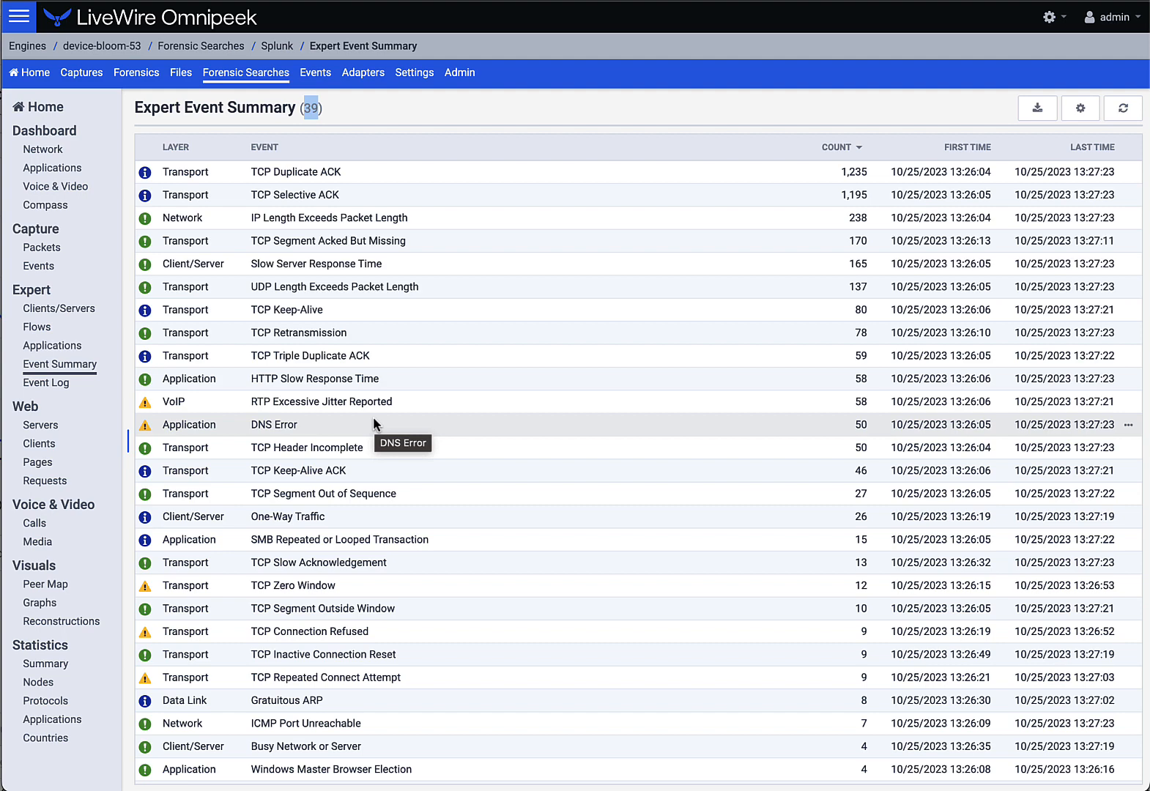
Select the packets related to the DNS Error event
{"action": "left_click", "coordinate": [1131, 428]}
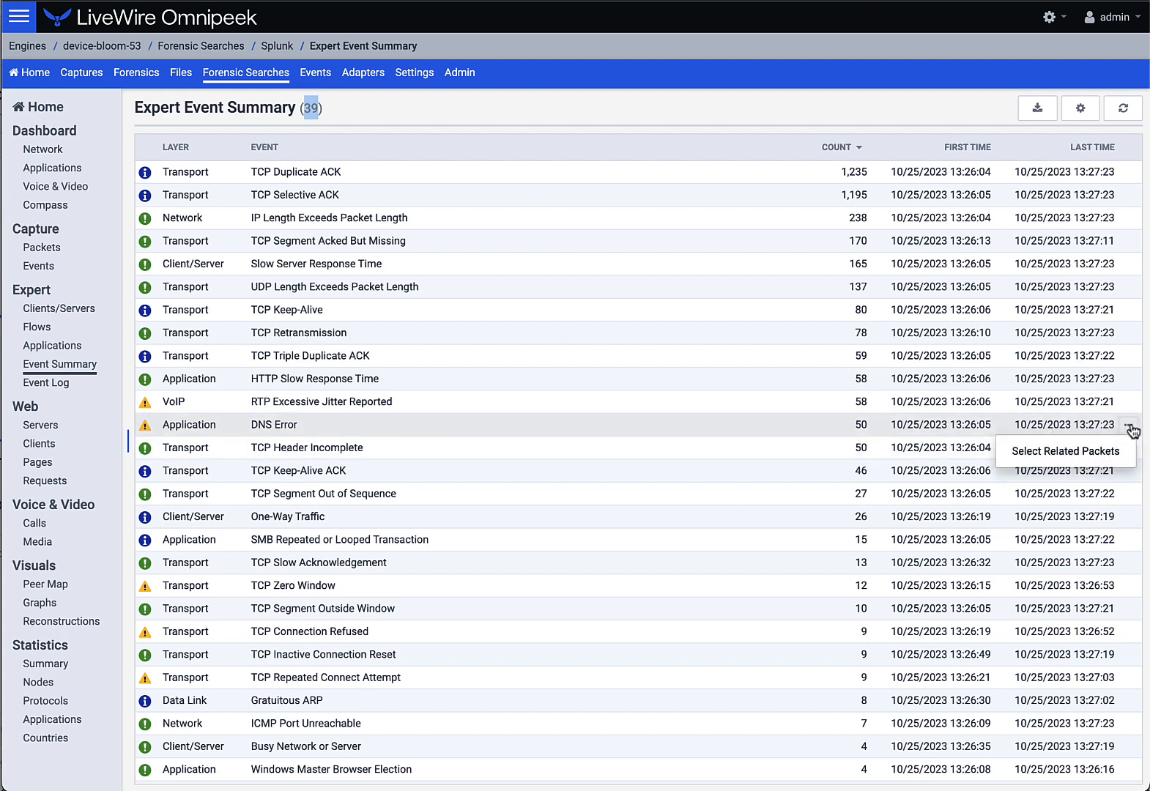
{"action": "left_click", "coordinate": [1090, 451]}
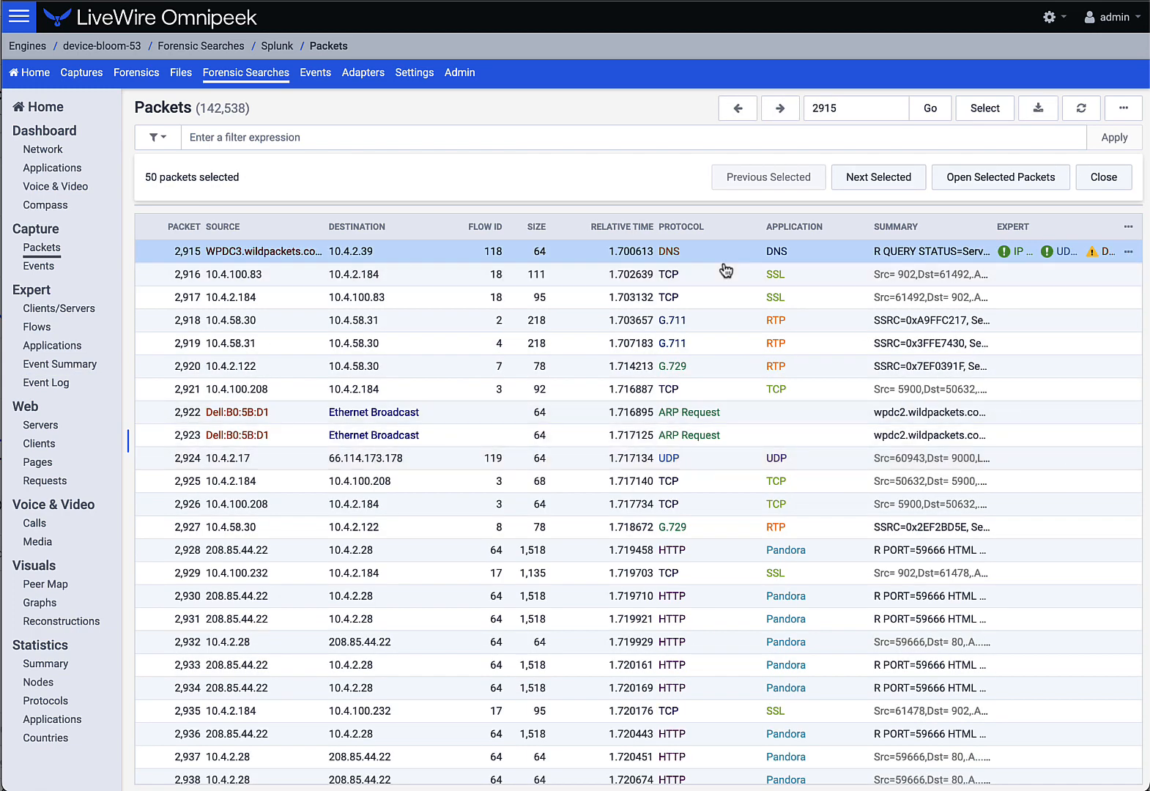
{"action": "left_click_drag", "start_coordinate": [150, 176], "coordinate": [263, 176]}
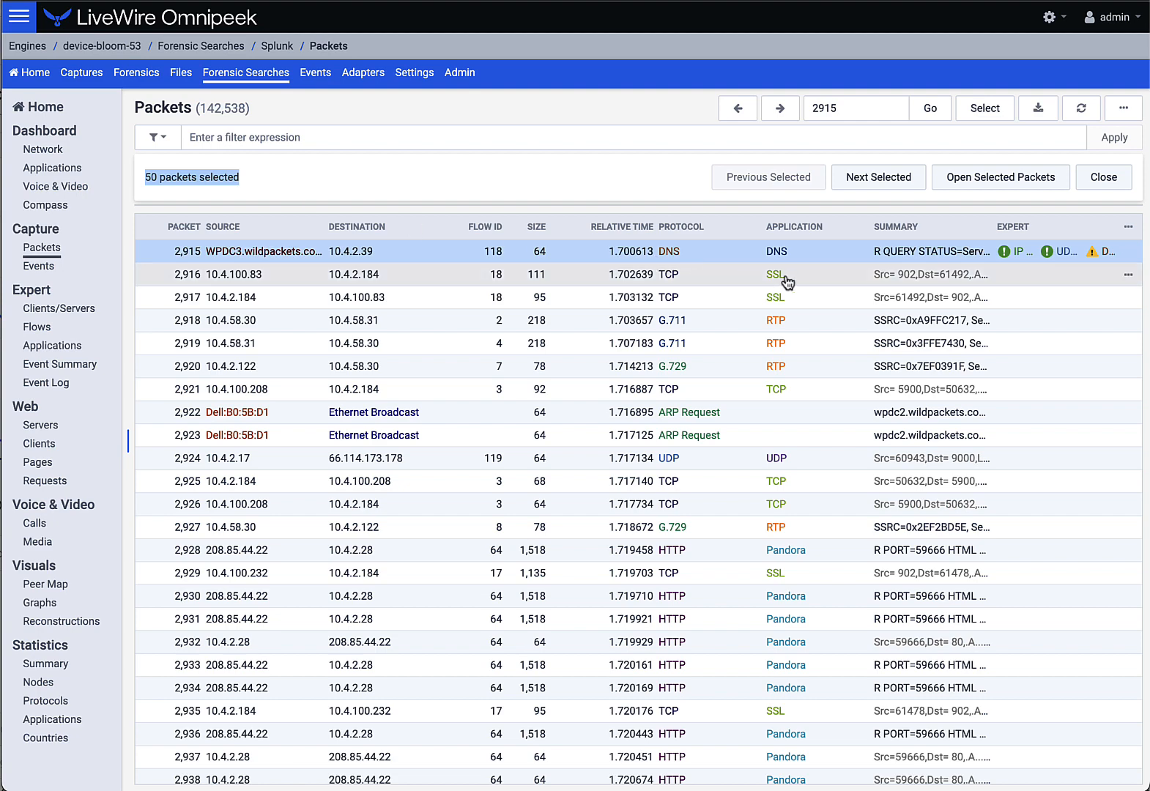
Download only the selected packets as a Pcap file named "DNS Errors"
{"action": "left_click", "coordinate": [1035, 108]}
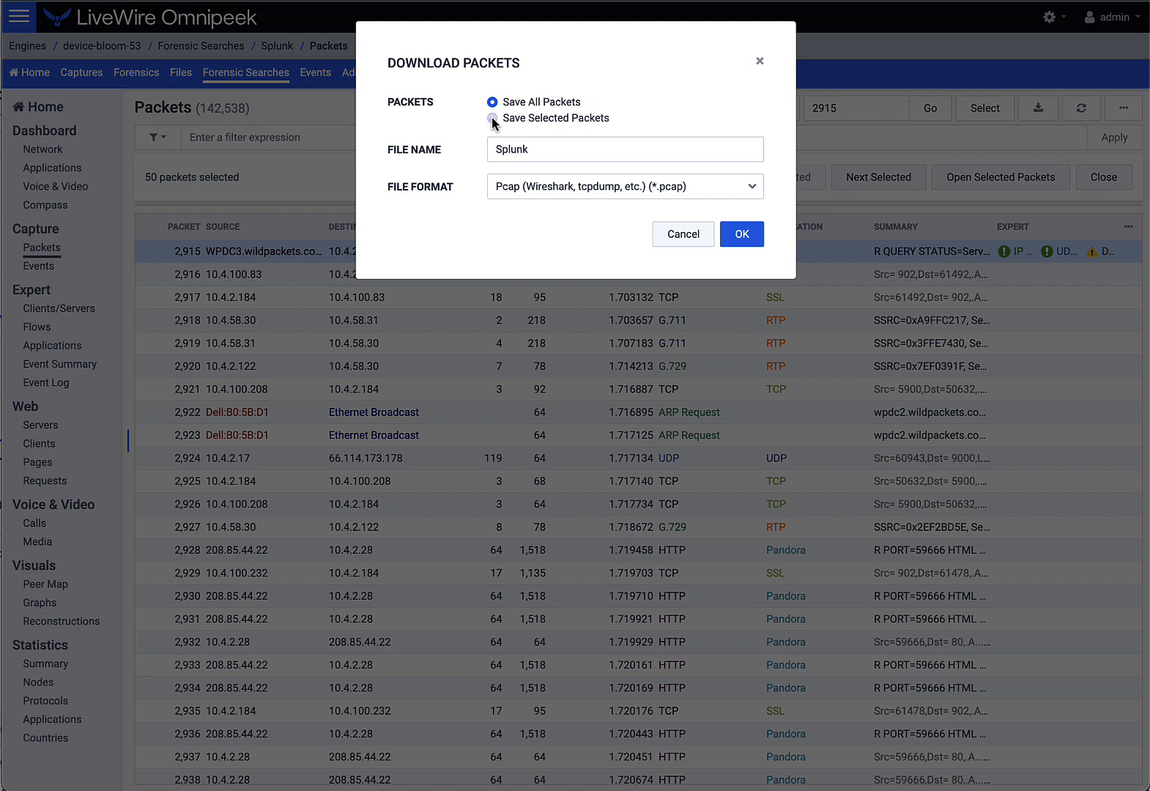
{"action": "left_click", "coordinate": [491, 118]}
{"action": "double_click", "coordinate": [535, 150]}
{"action": "type", "text": "DN"}
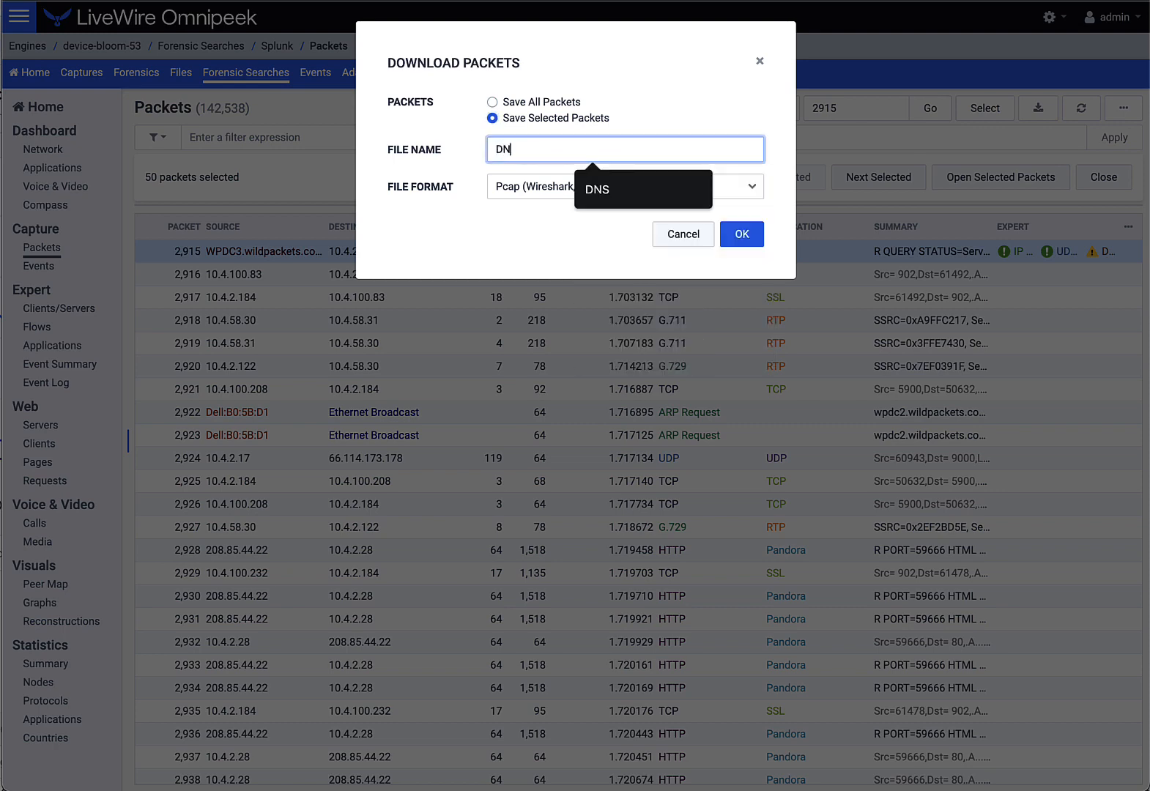
{"action": "type", "text": "S Errors"}
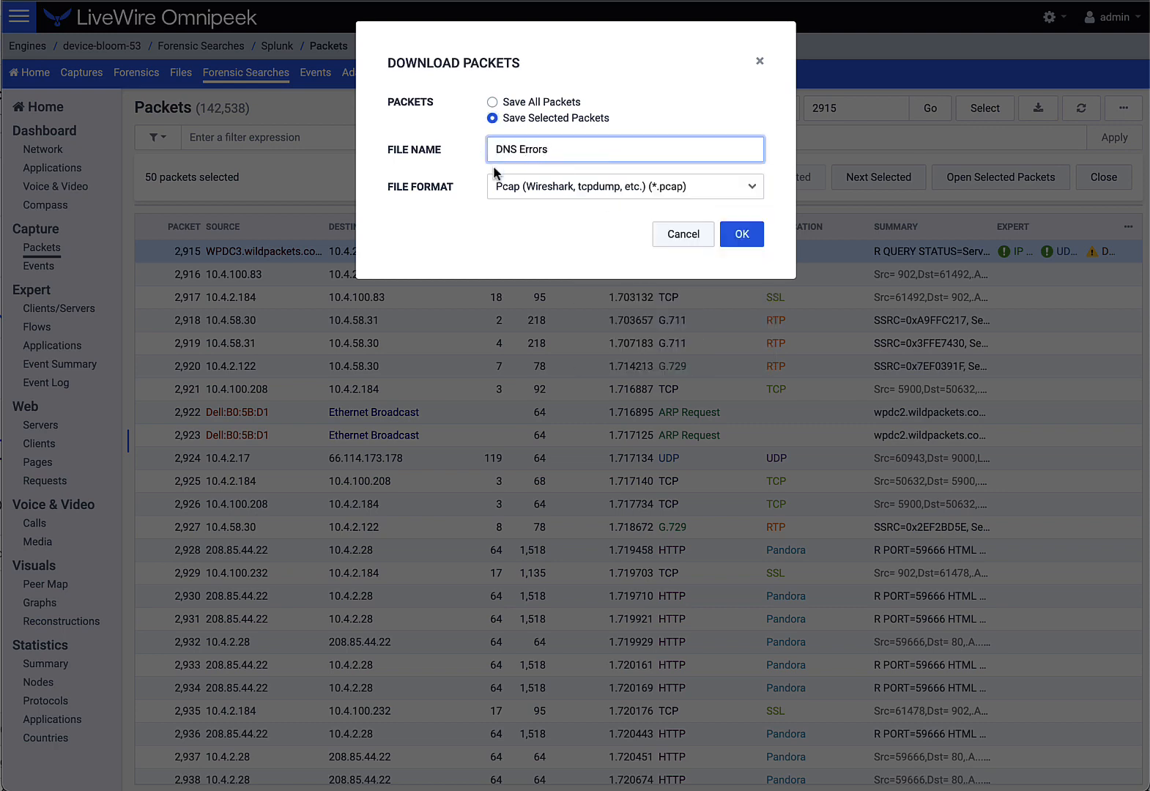
{"action": "left_click", "coordinate": [741, 235]}
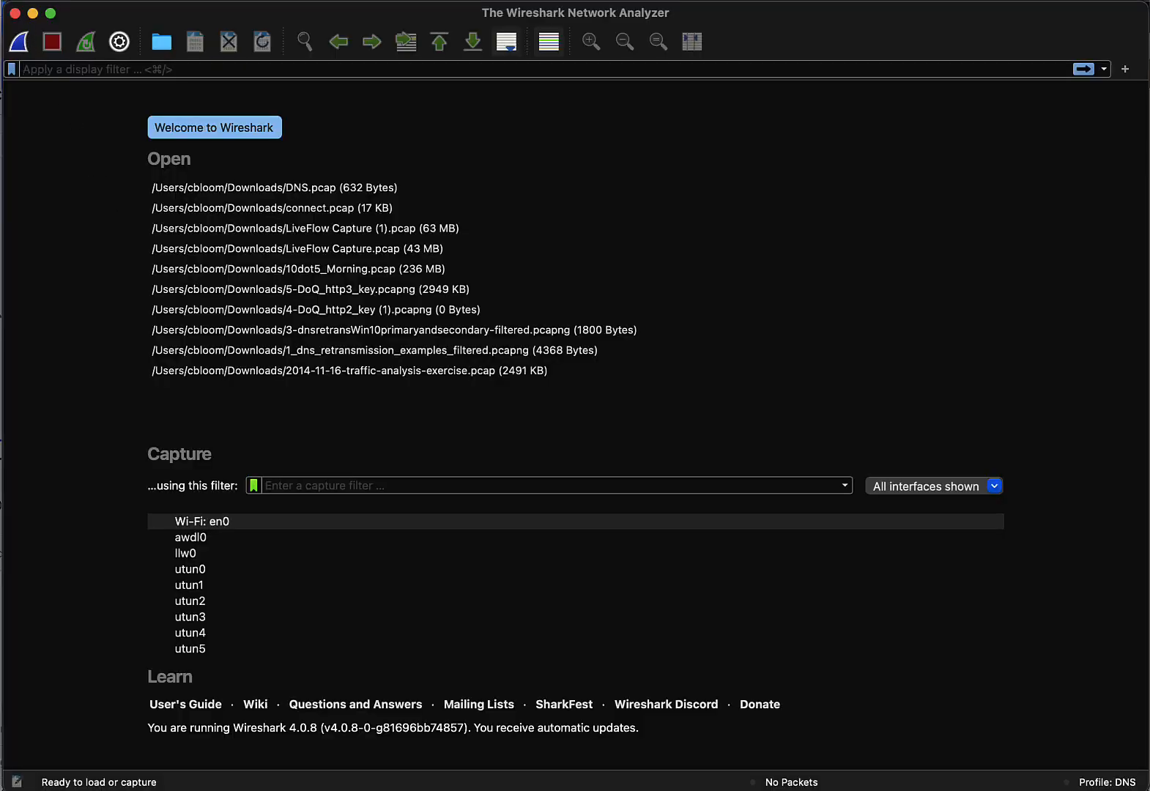
Open DNS Errors.pcap in Wireshark and look through its packets, ending on packet 8
{"action": "key", "text": "super+o"}
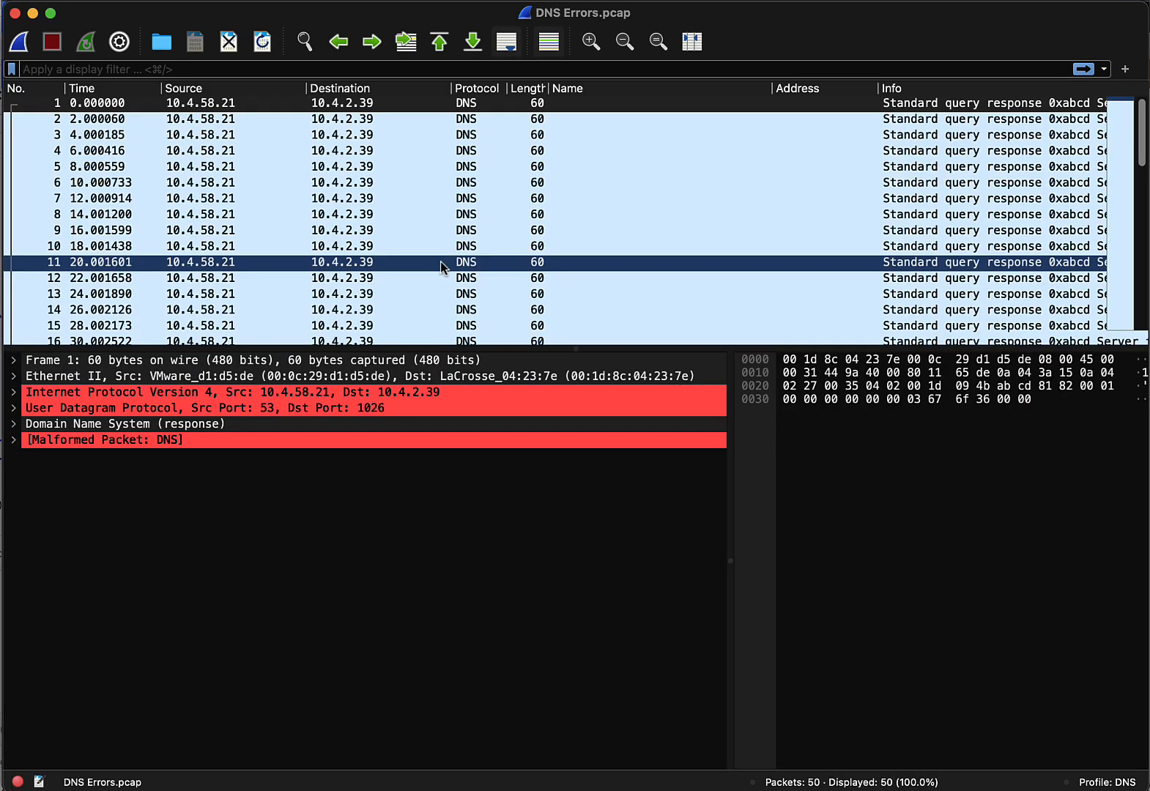
{"action": "left_click", "coordinate": [429, 231]}
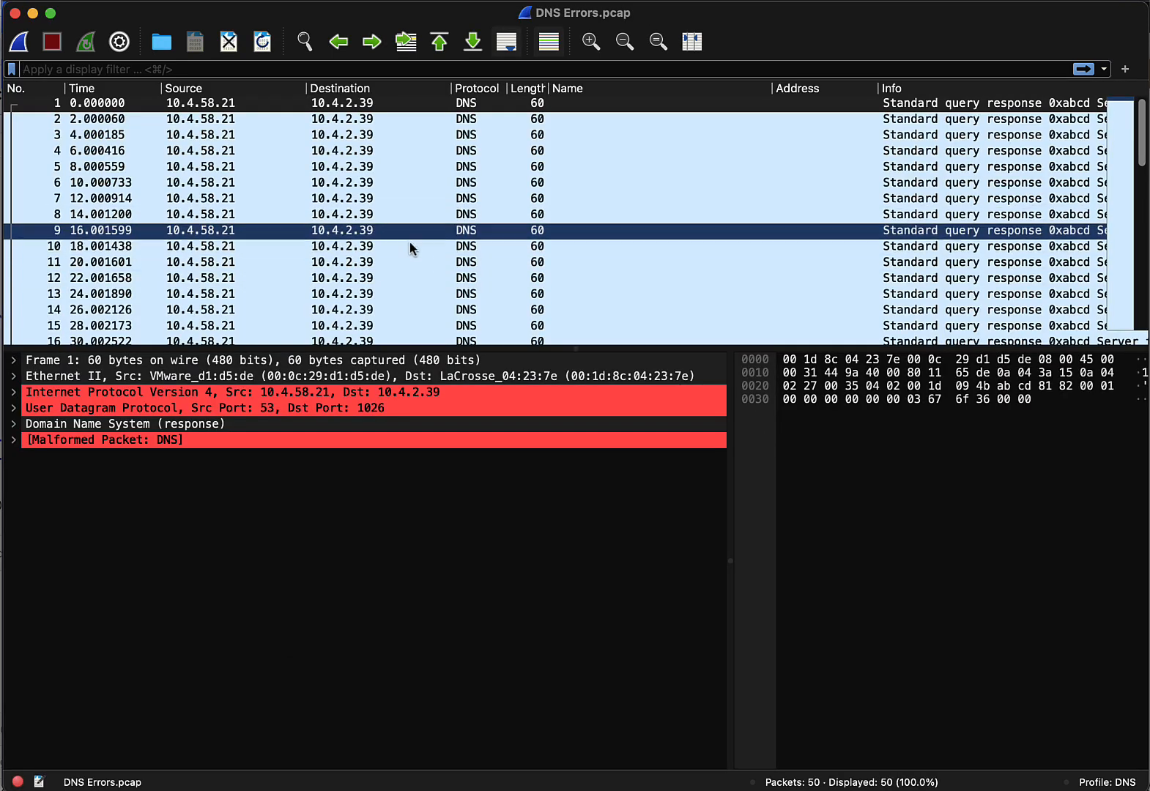
{"action": "left_click", "coordinate": [269, 150]}
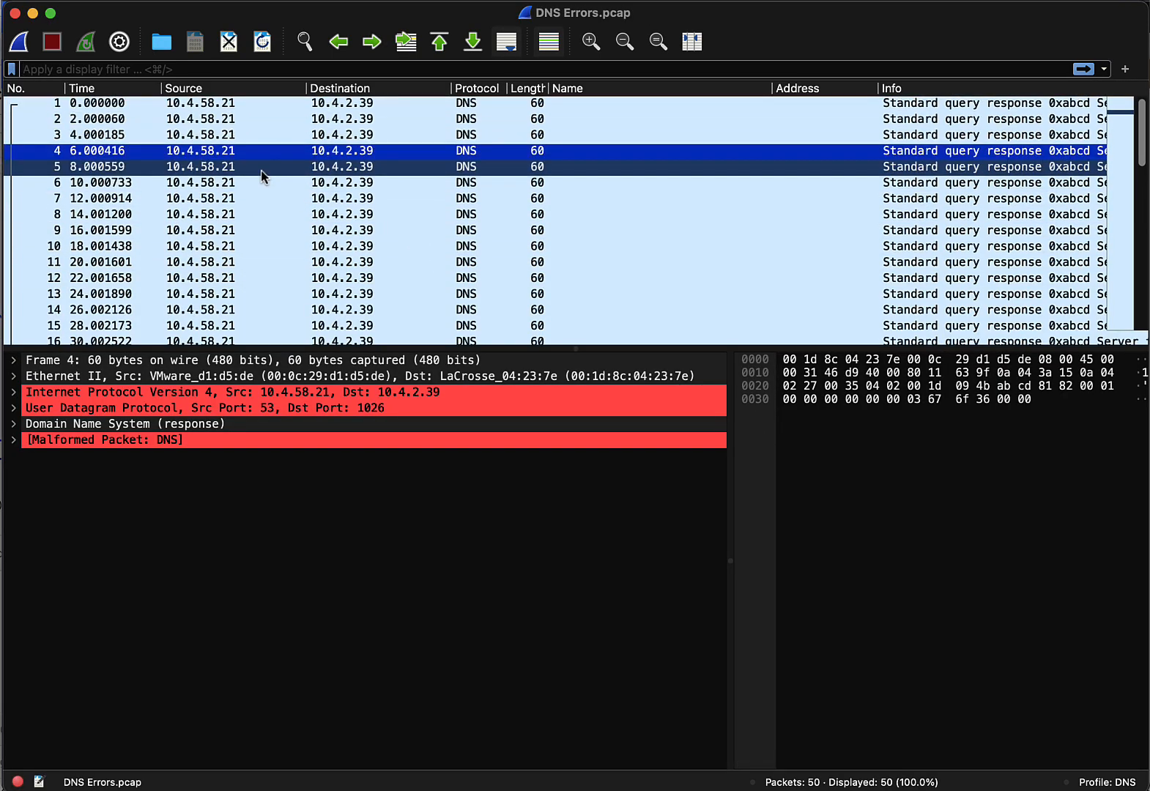
{"action": "left_click", "coordinate": [261, 167]}
{"action": "left_click", "coordinate": [258, 214]}
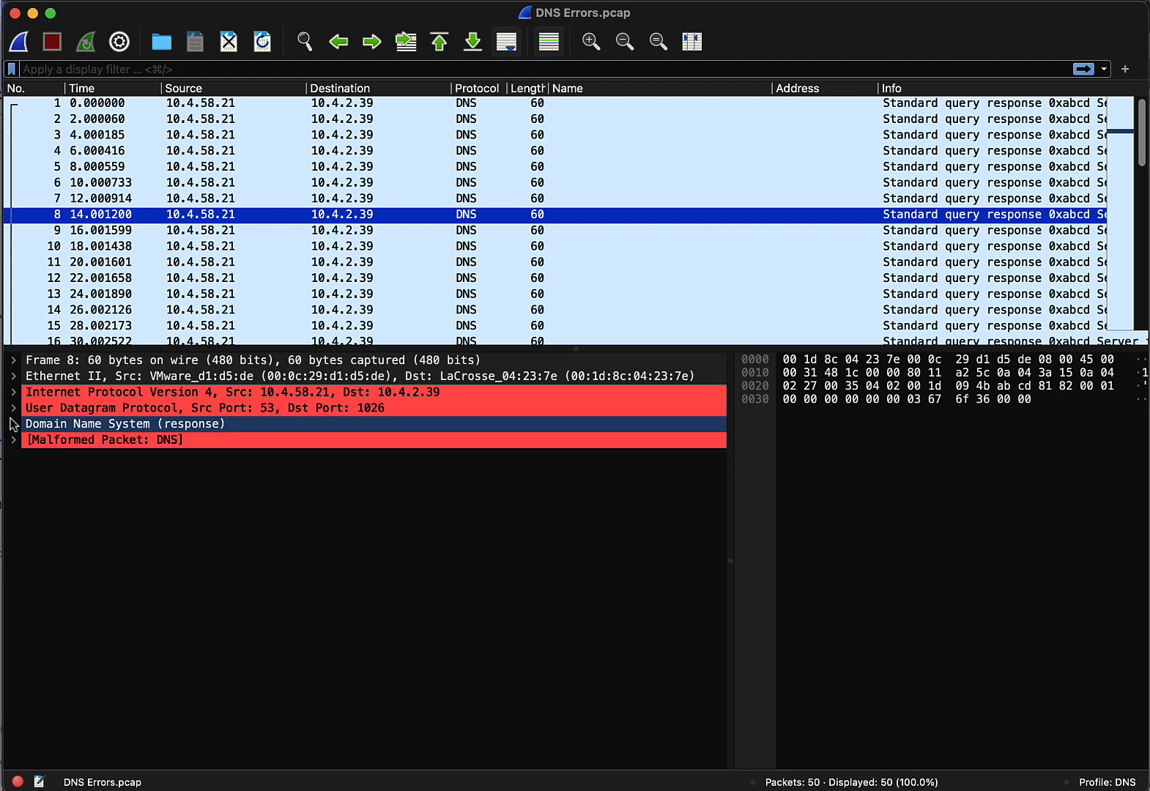
Expand the Ethernet II and Internet Protocol Version 4 details of packet 8 to examine its header fields
{"action": "left_click", "coordinate": [13, 376]}
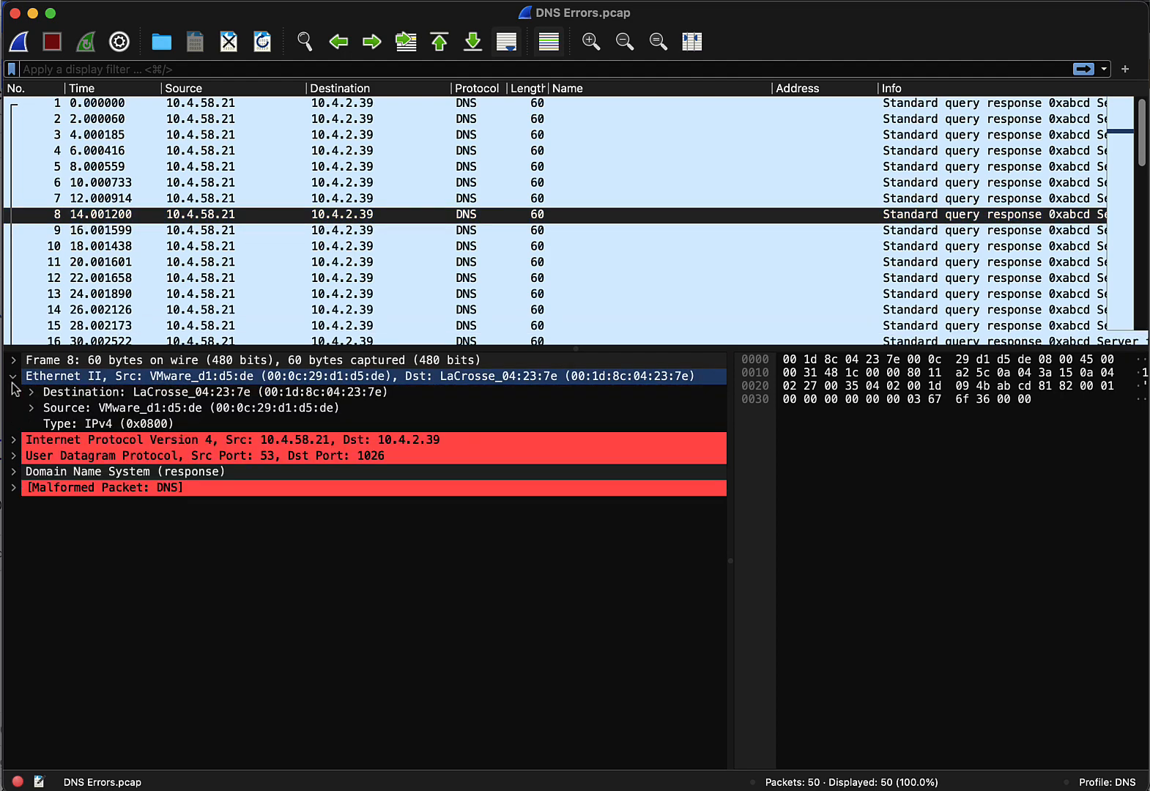
{"action": "left_click", "coordinate": [13, 439]}
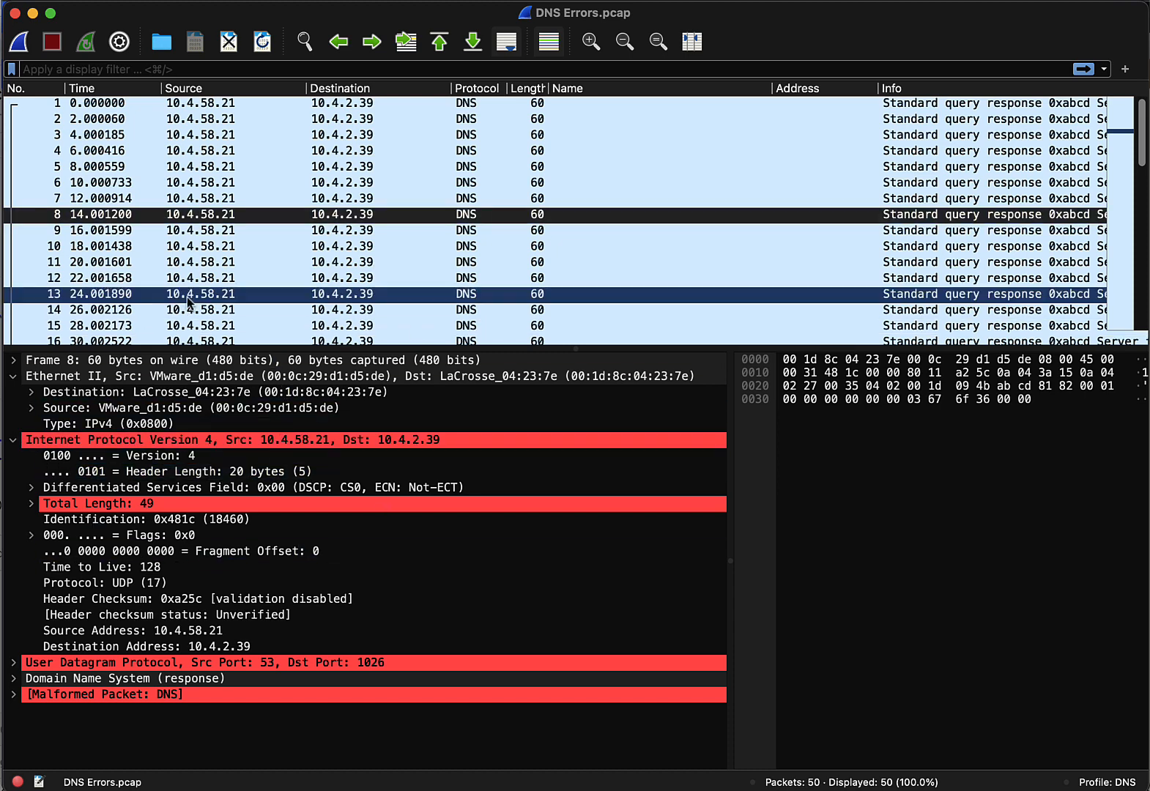
{"action": "left_click", "coordinate": [399, 473]}
{"action": "left_click", "coordinate": [452, 425]}
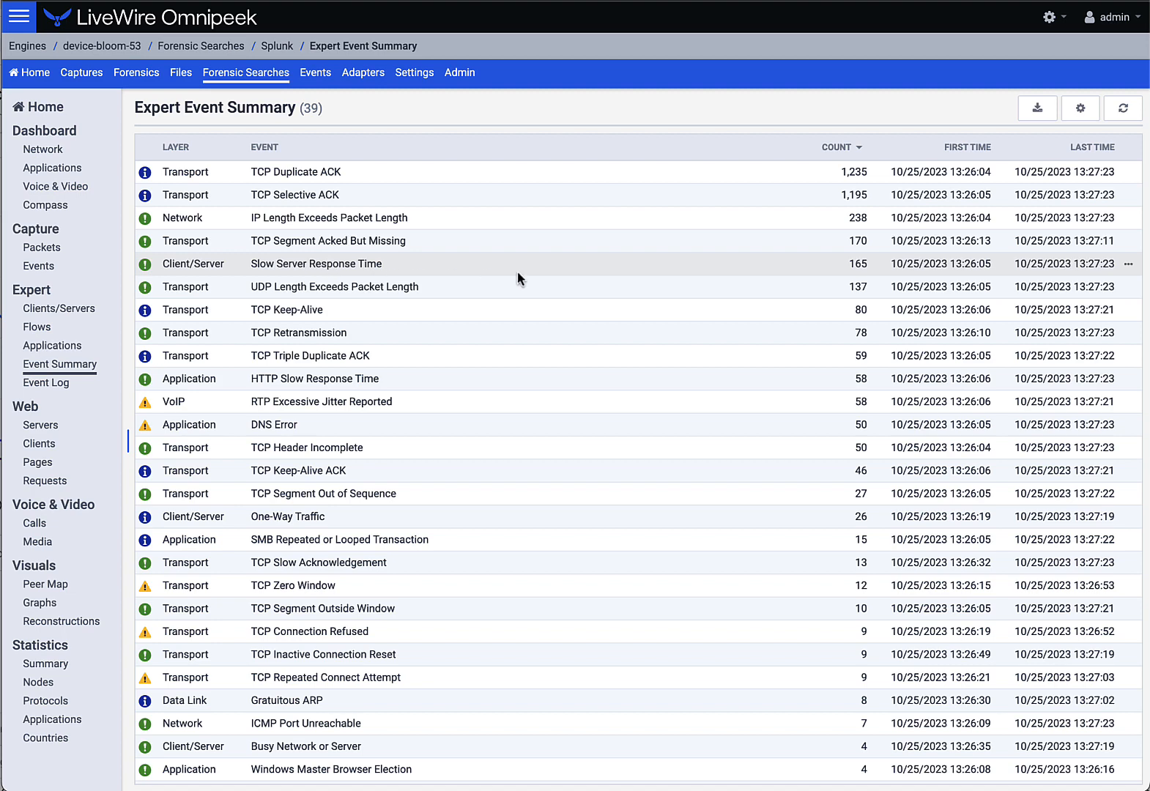
In Omnipeek, select the packets related to Slow Server Response Time and download only those as a Pcap file named "Slow Server Response"
{"action": "left_click", "coordinate": [1128, 264]}
{"action": "left_click", "coordinate": [1077, 292]}
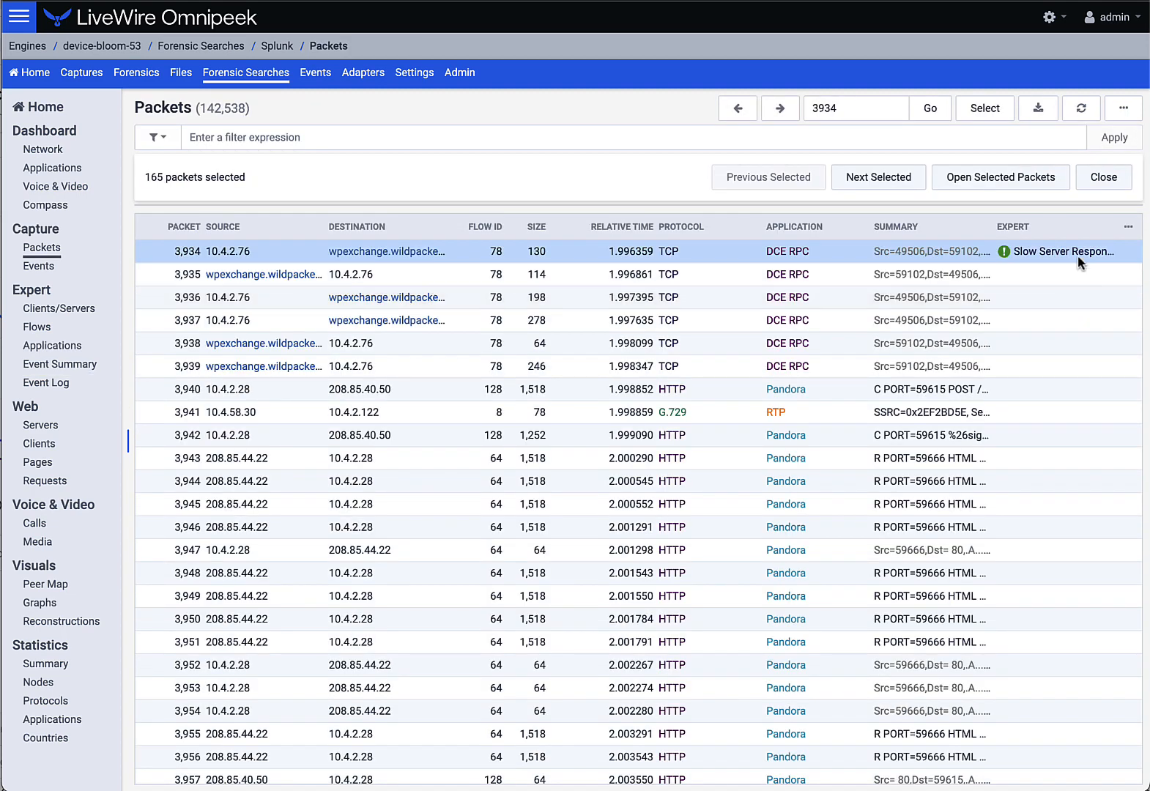
{"action": "left_click", "coordinate": [1039, 109]}
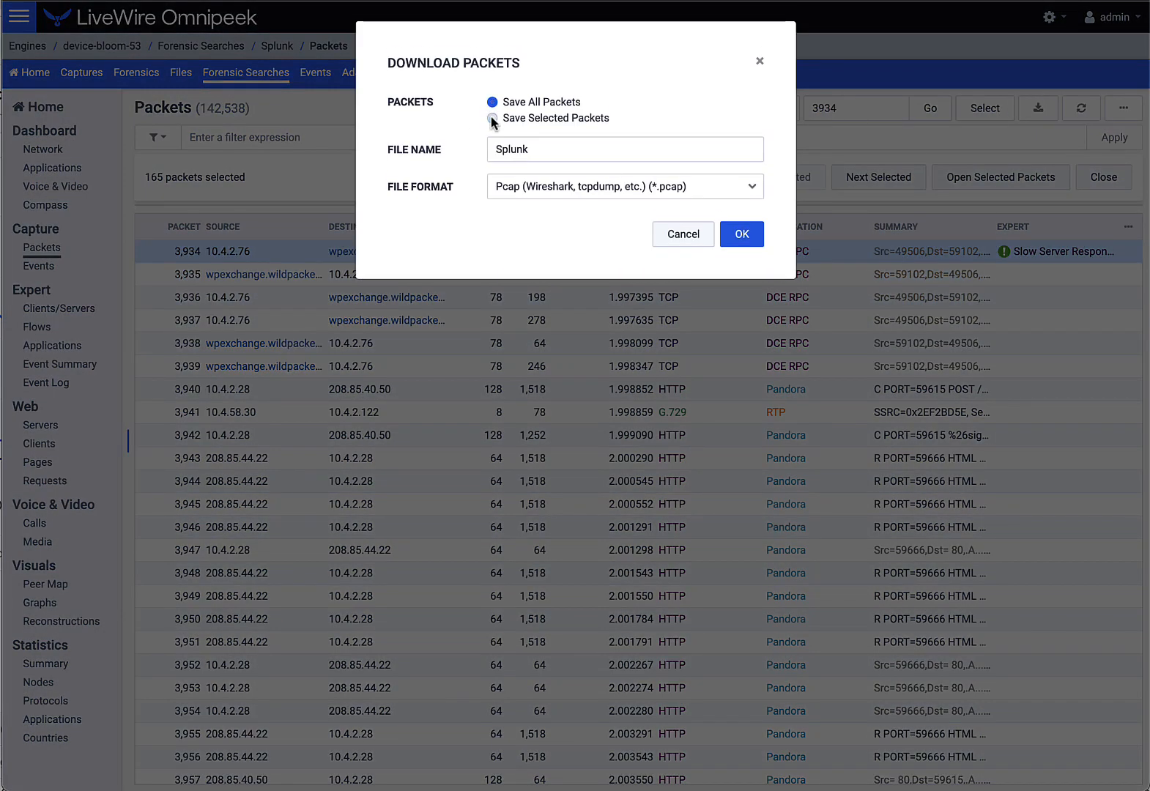
{"action": "left_click", "coordinate": [493, 121]}
{"action": "double_click", "coordinate": [544, 151]}
{"action": "type", "text": "S"}
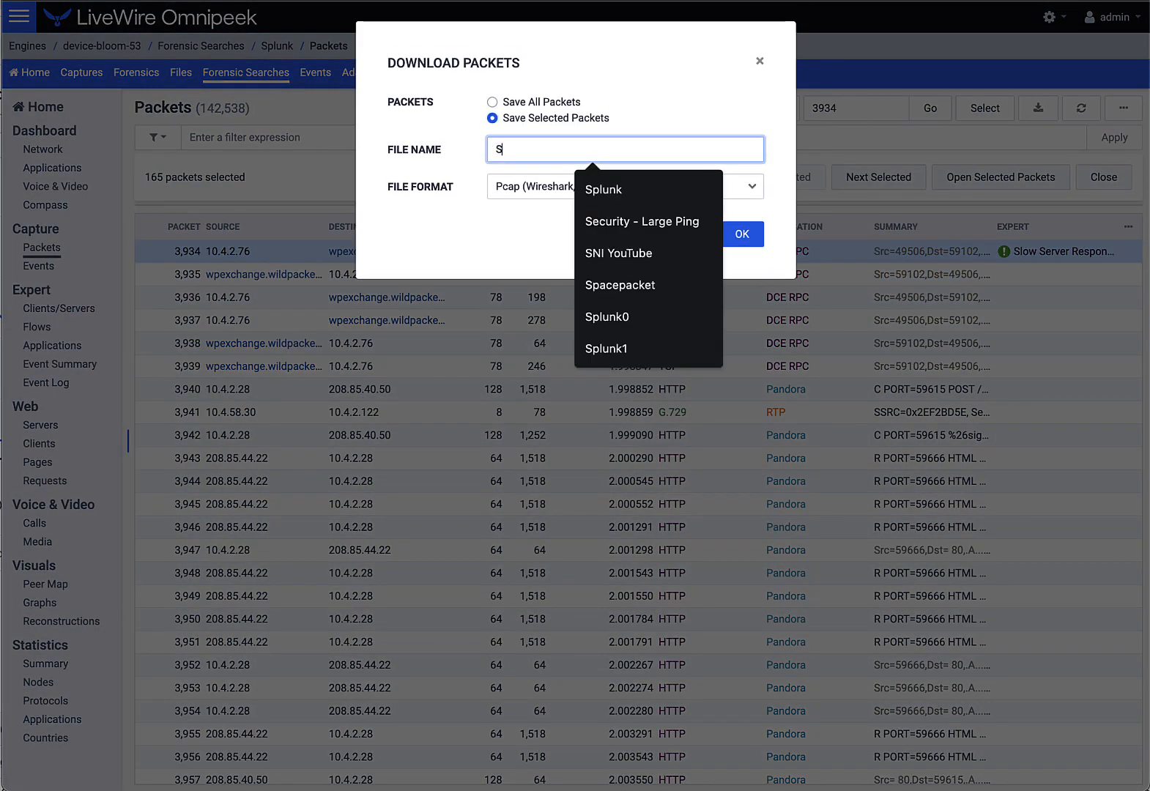
{"action": "type", "text": "low Server Response"}
{"action": "left_click", "coordinate": [746, 233]}
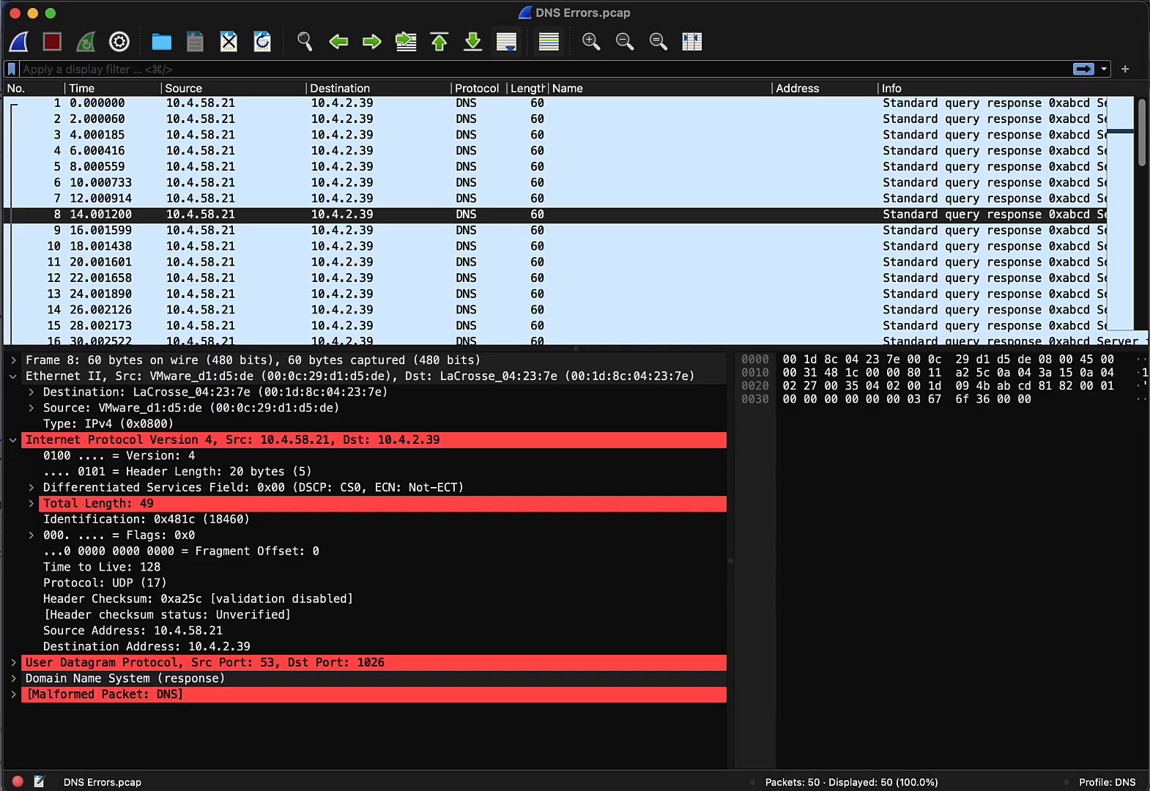